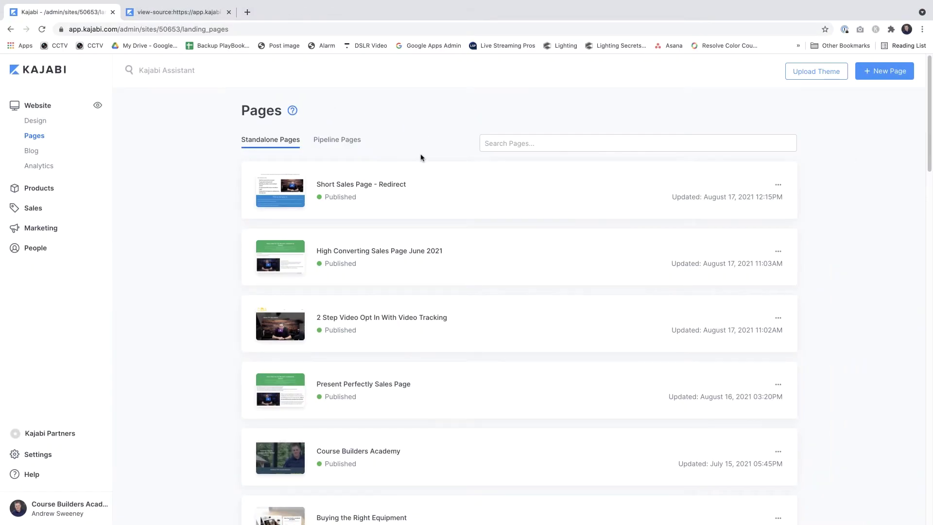
# Open the Short Sales Page - Redirect page in the Kajabi page editor
pyautogui.click(370, 188)
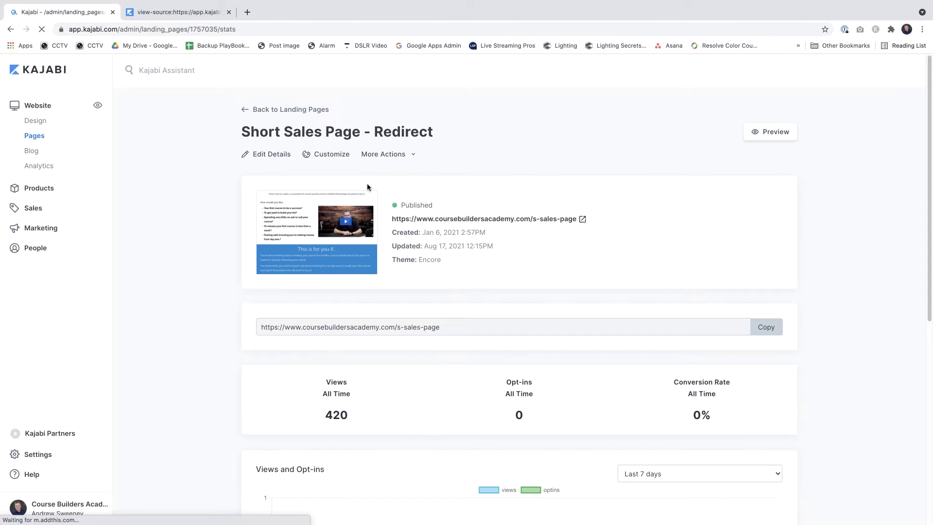
pyautogui.click(332, 155)
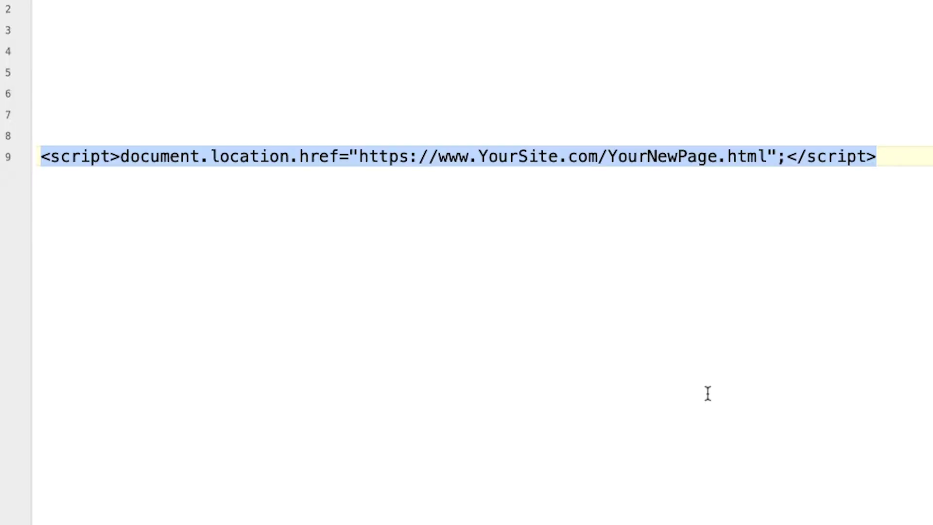
# Highlight the script's placeholder URL and quote, then select the entire redirect line 9
pyautogui.click(705, 393)
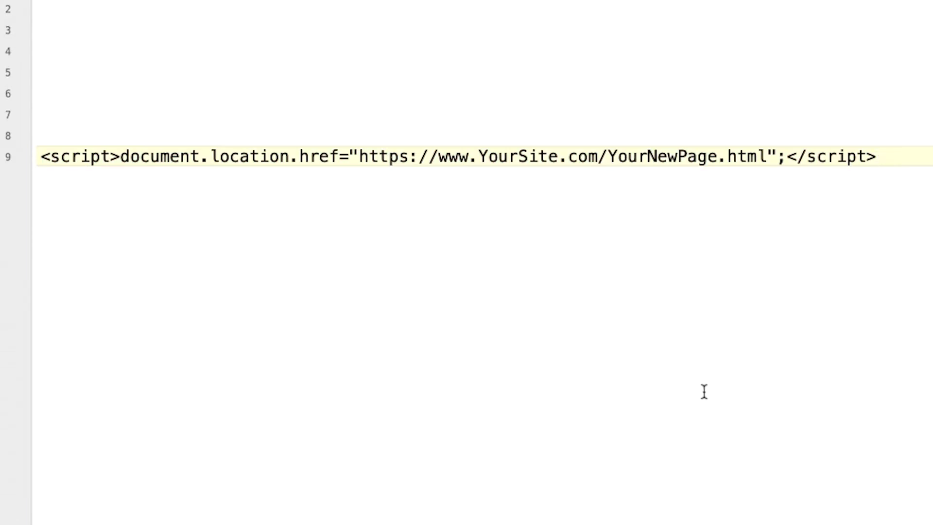
pyautogui.moveTo(758, 157); pyautogui.dragTo(360, 156)
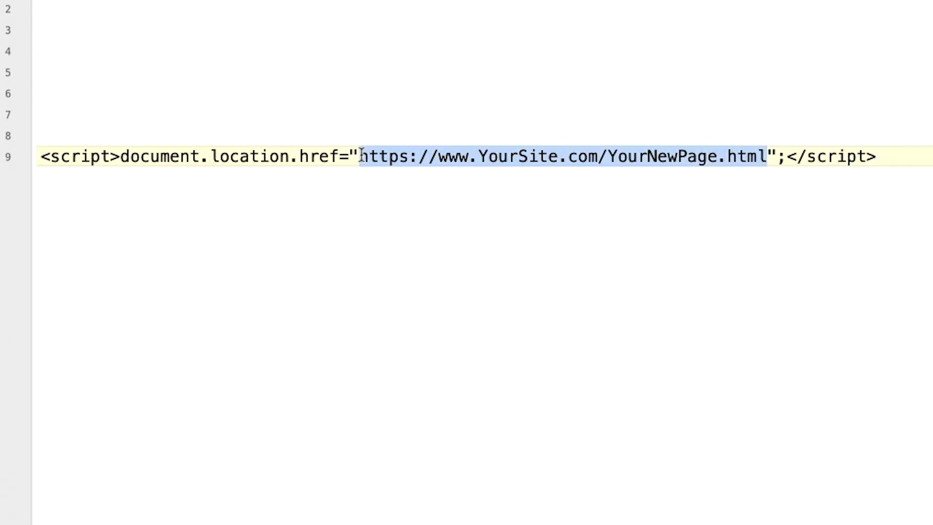
pyautogui.click(430, 208)
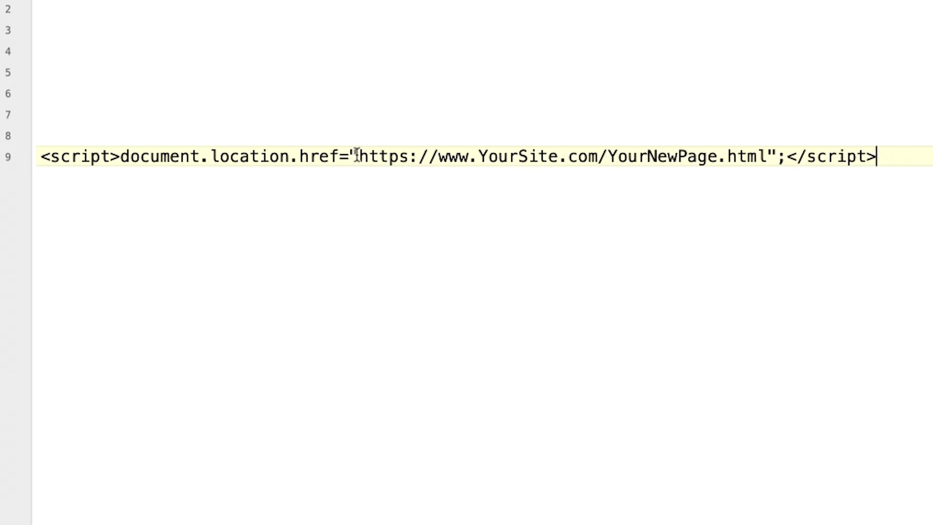
pyautogui.moveTo(359, 157); pyautogui.dragTo(349, 157)
pyautogui.click(680, 206)
pyautogui.moveTo(890, 154); pyautogui.dragTo(32, 154)
pyautogui.hotkey('ctrl', 'c')
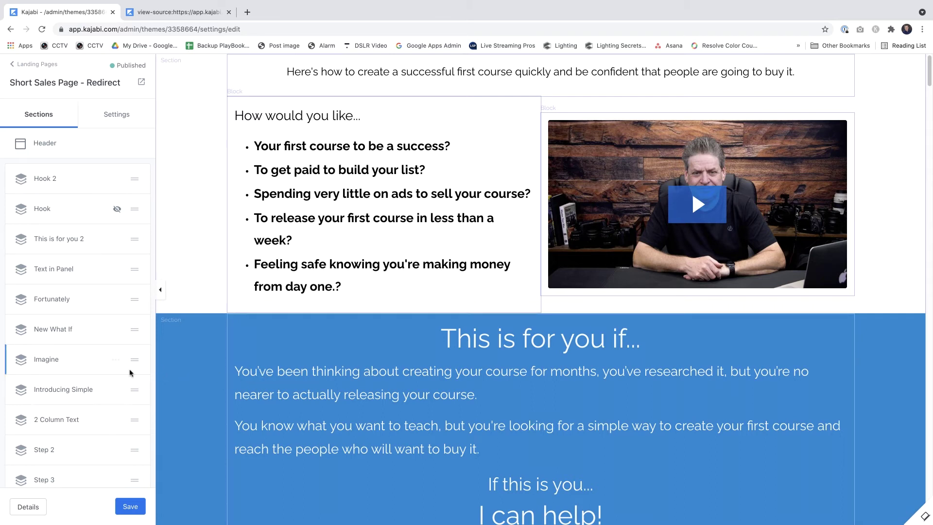
# Add a Custom Code section from the section library's Custom category to the page bottom
pyautogui.scroll(-3, 129, 371)
pyautogui.scroll(-10, 130, 373)
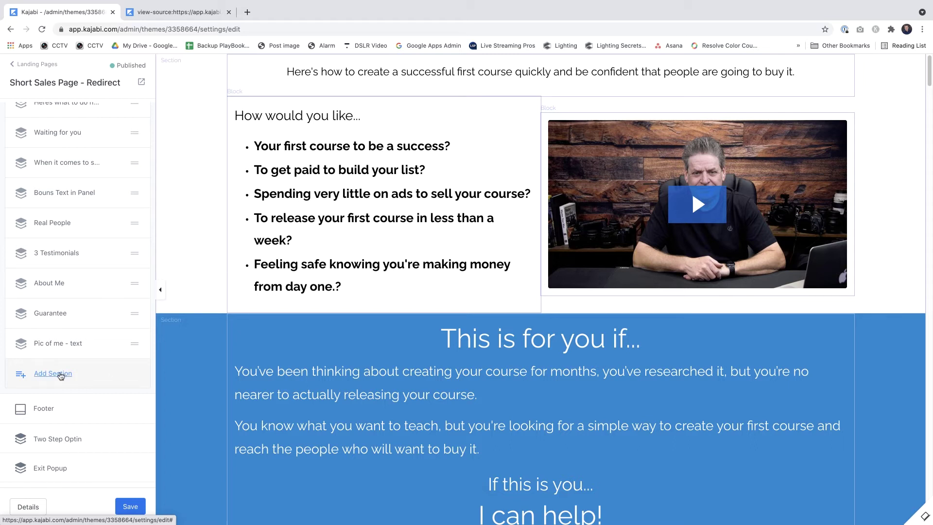
pyautogui.click(61, 374)
pyautogui.scroll(-3, 59, 374)
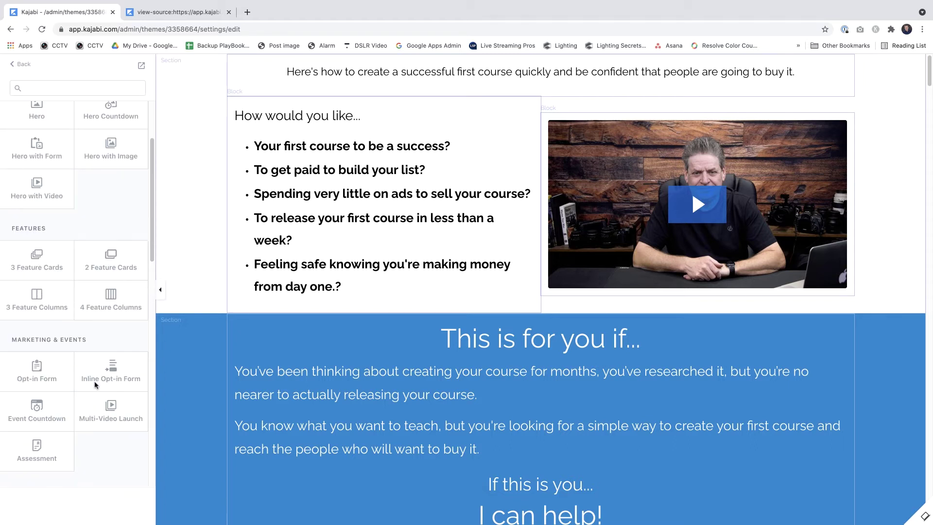
pyautogui.scroll(-10, 96, 385)
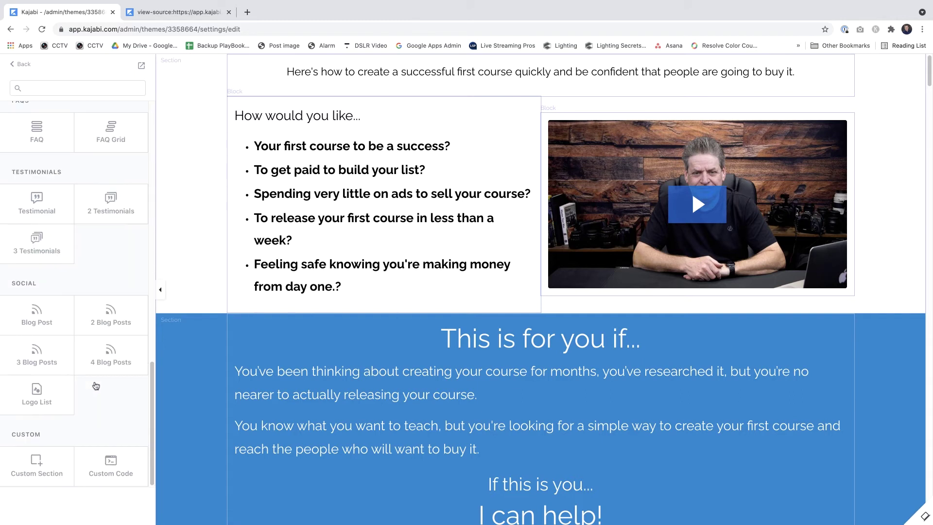
pyautogui.click(111, 463)
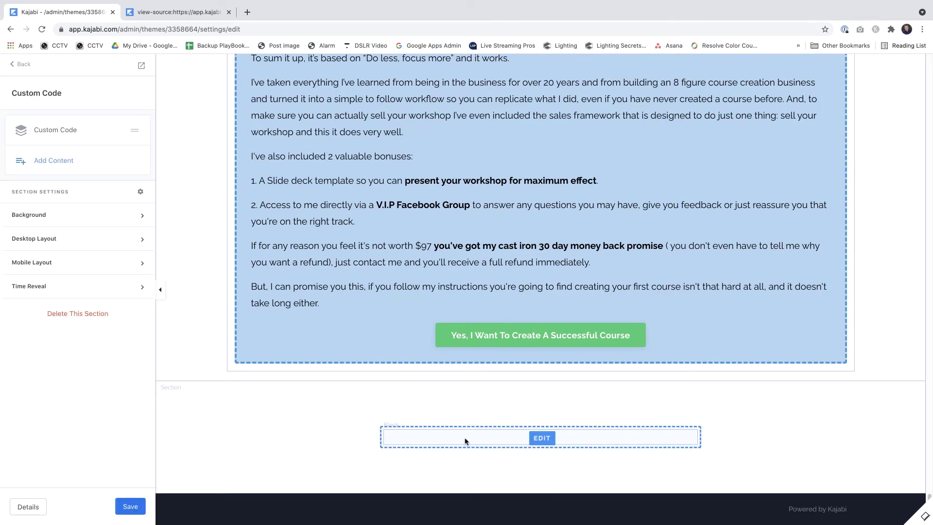
# Rename the Custom Code section to 'Redirect Code' and drag it directly below the Header
pyautogui.click(17, 65)
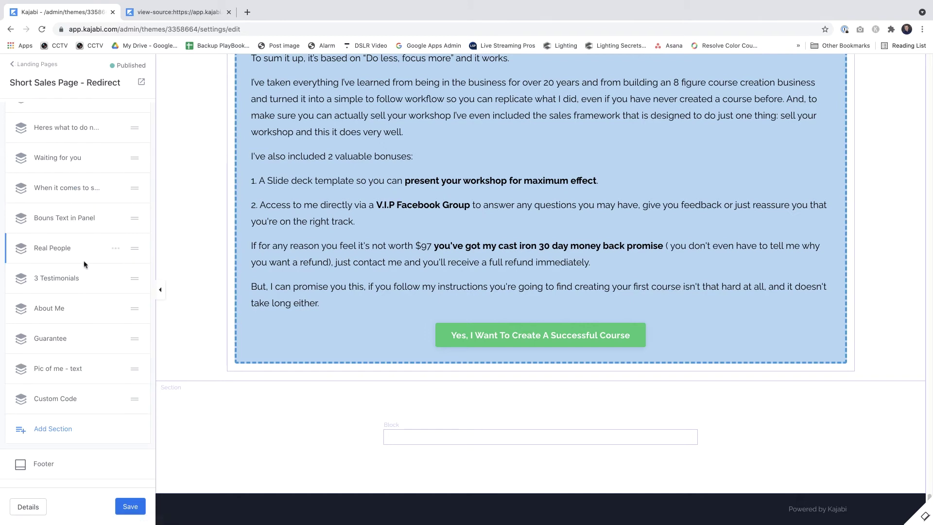
pyautogui.scroll(-1, 79, 291)
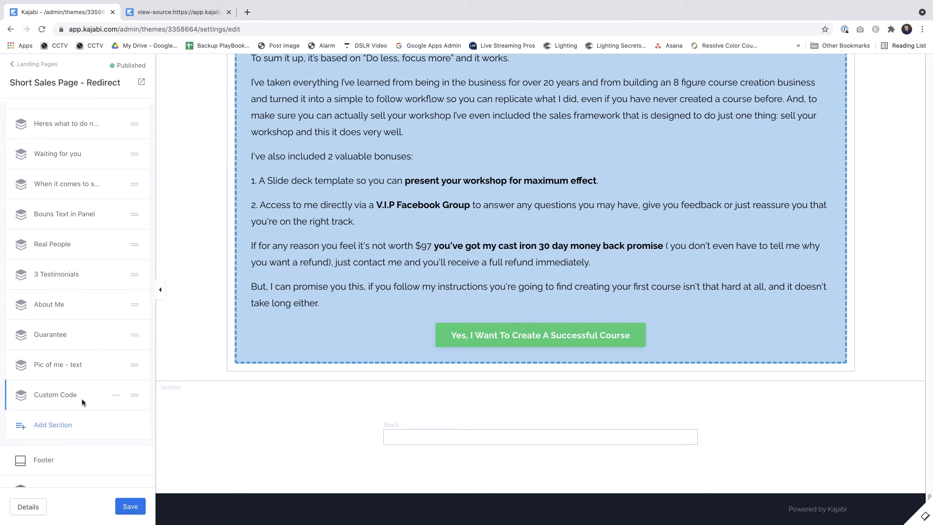
pyautogui.click(116, 399)
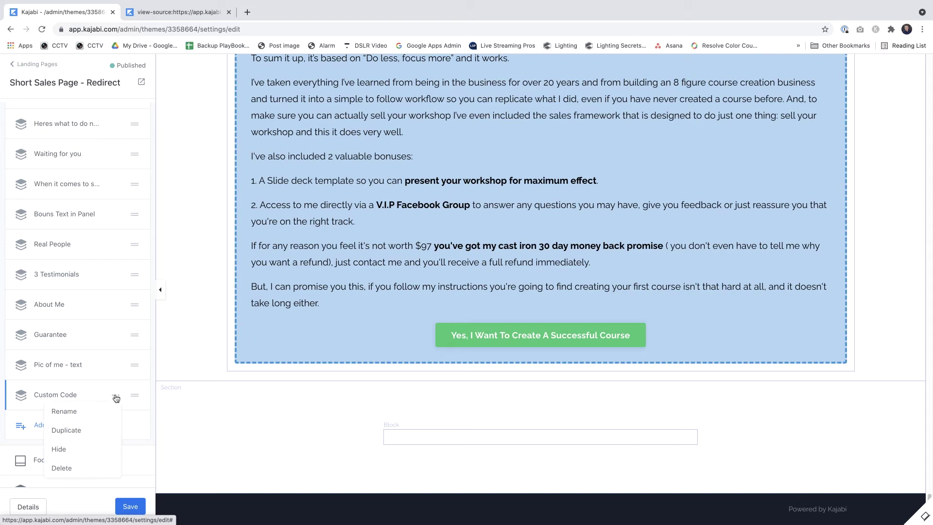
pyautogui.click(80, 412)
pyautogui.press('super+a')
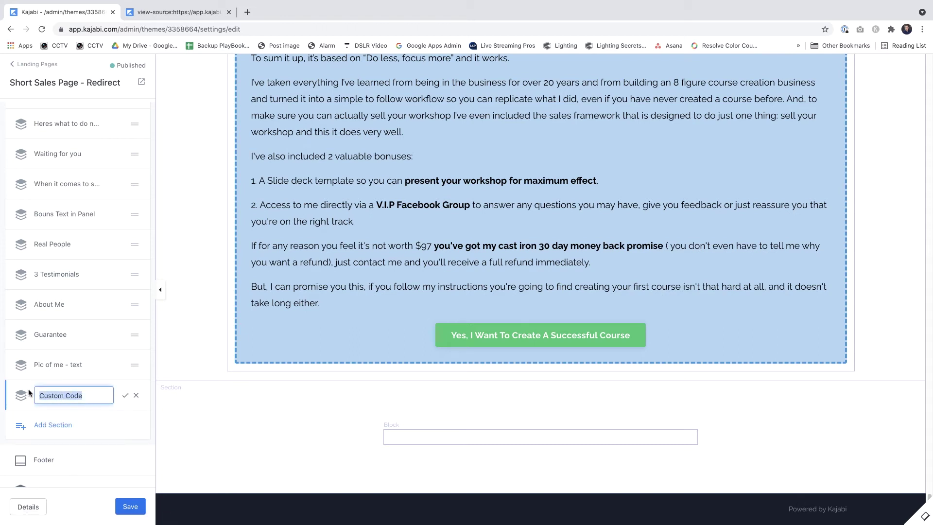
pyautogui.write('Redirec')
pyautogui.click(125, 396)
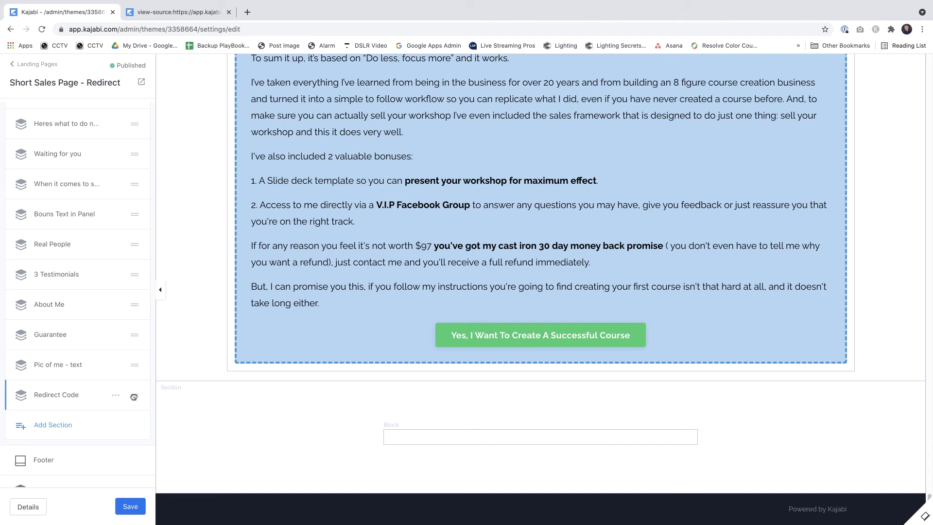
pyautogui.moveTo(134, 396); pyautogui.dragTo(119, 188)
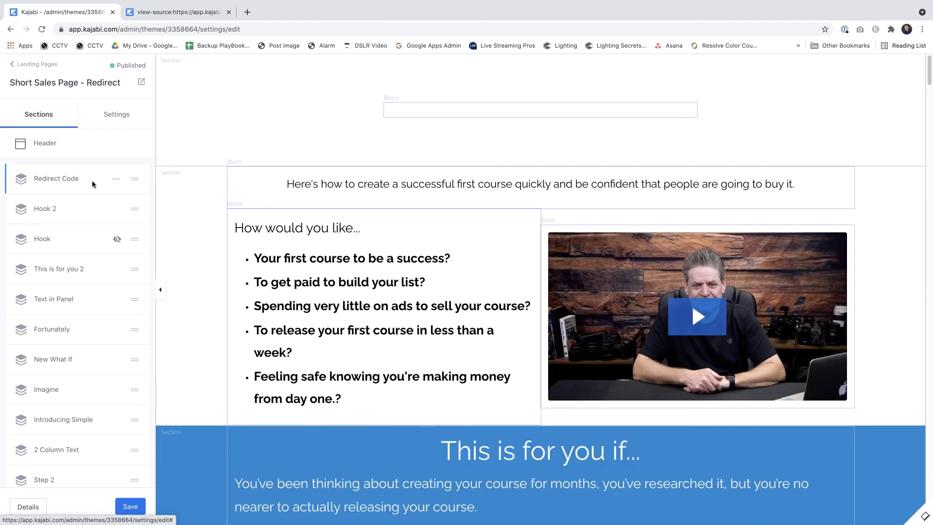
# Paste the redirect script over the Custom Code block's placeholder comment
pyautogui.click(57, 179)
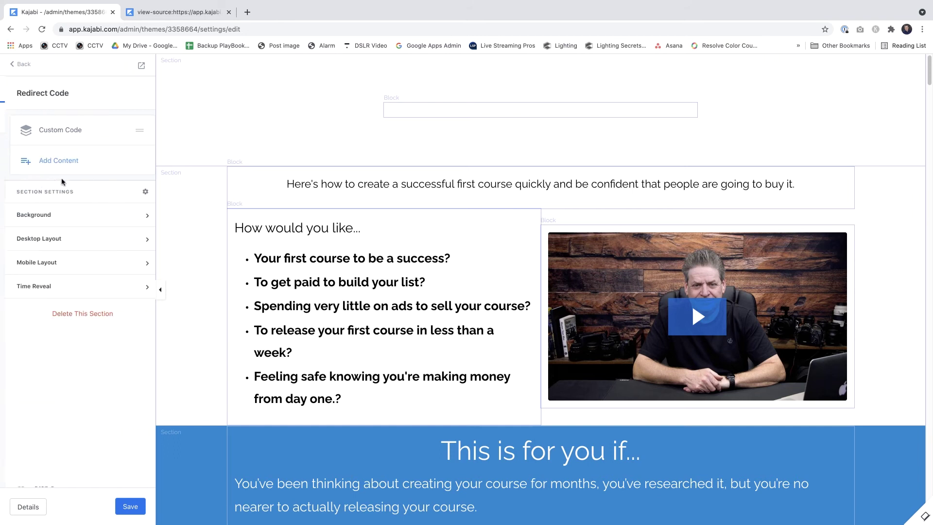
pyautogui.click(44, 131)
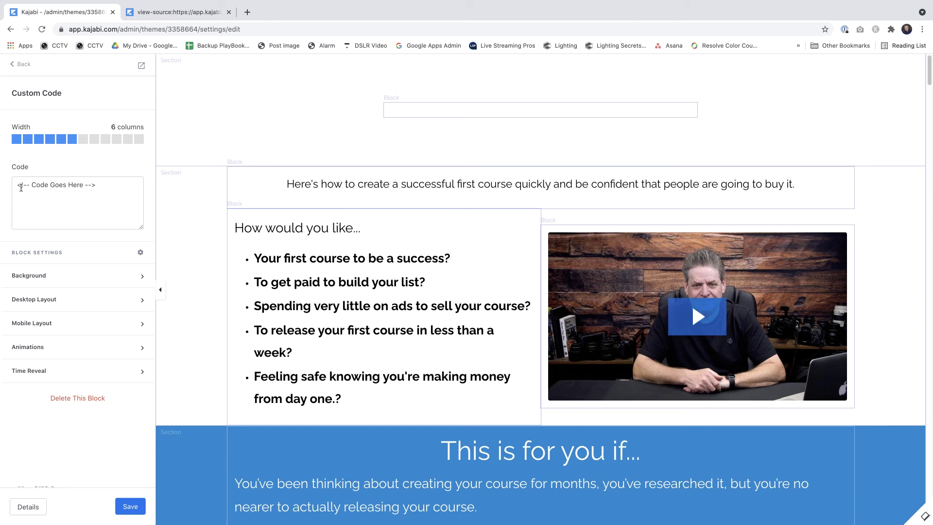
pyautogui.moveTo(98, 186); pyautogui.dragTo(13, 184)
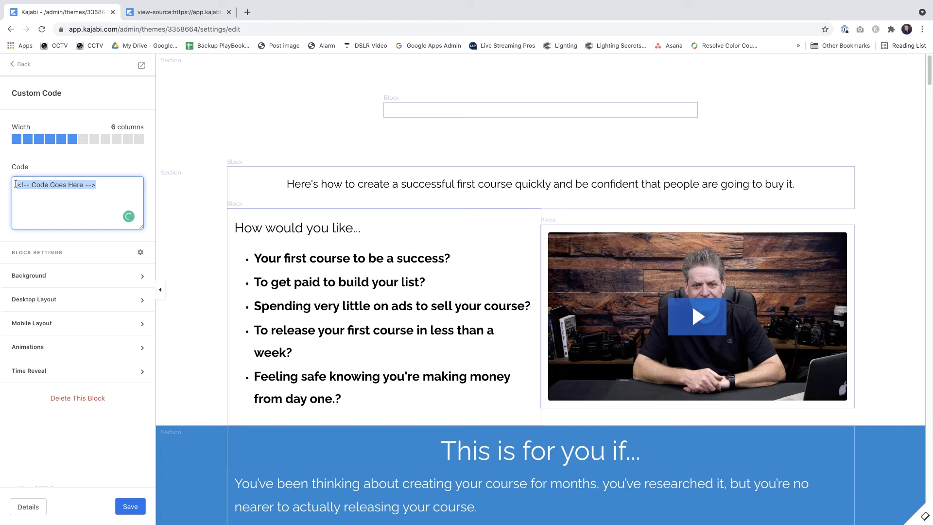
pyautogui.hotkey('ctrl', 'v')
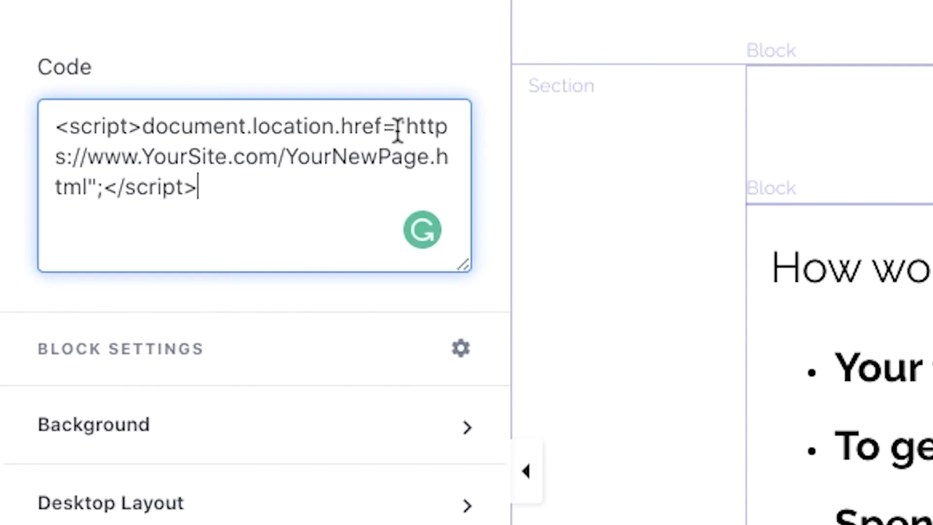
pyautogui.click(100, 190)
pyautogui.write(';')
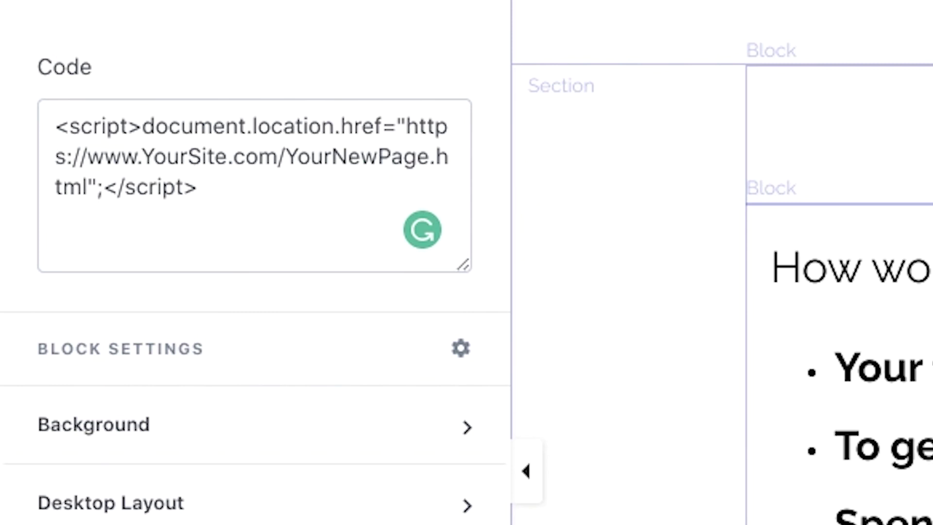
pyautogui.moveTo(88, 188); pyautogui.dragTo(405, 118)
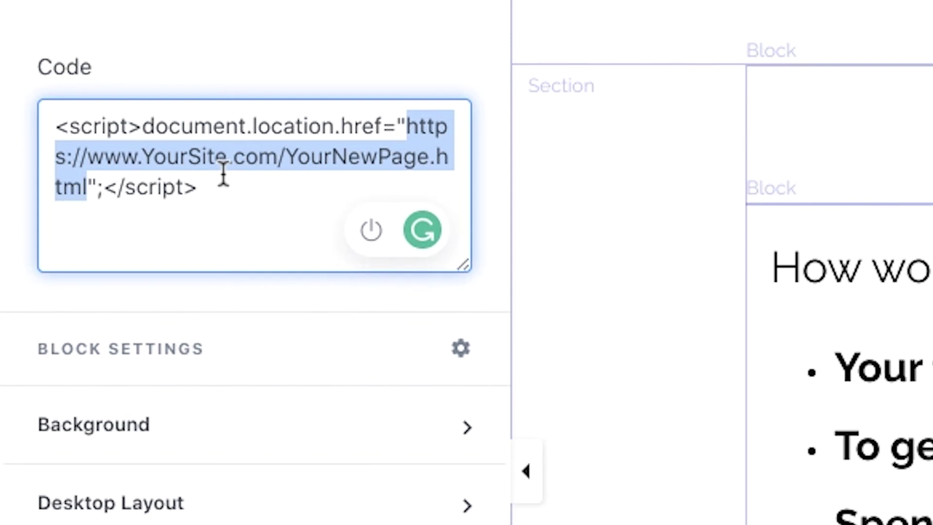
pyautogui.write('https://www.coursebuildersacademy.com/home-page-v2')
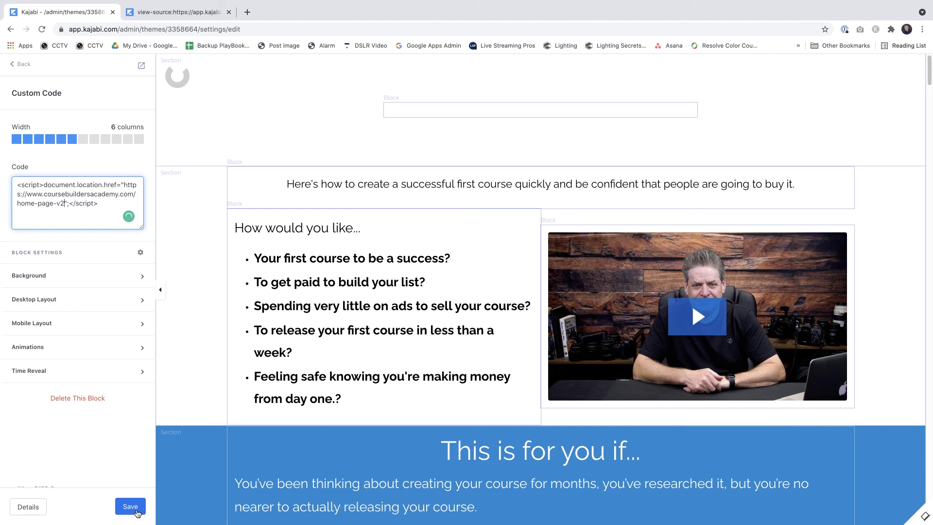
# Save the page and preview it, confirming it lands on coursebuildersacademy.com/home-page-v2
pyautogui.click(129, 508)
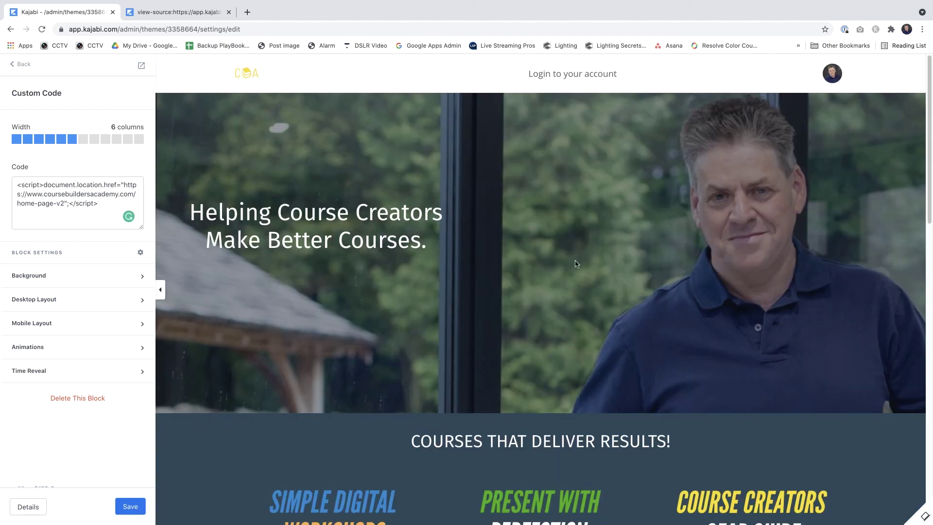
pyautogui.scroll(-5, 513, 235)
pyautogui.scroll(-10, 512, 240)
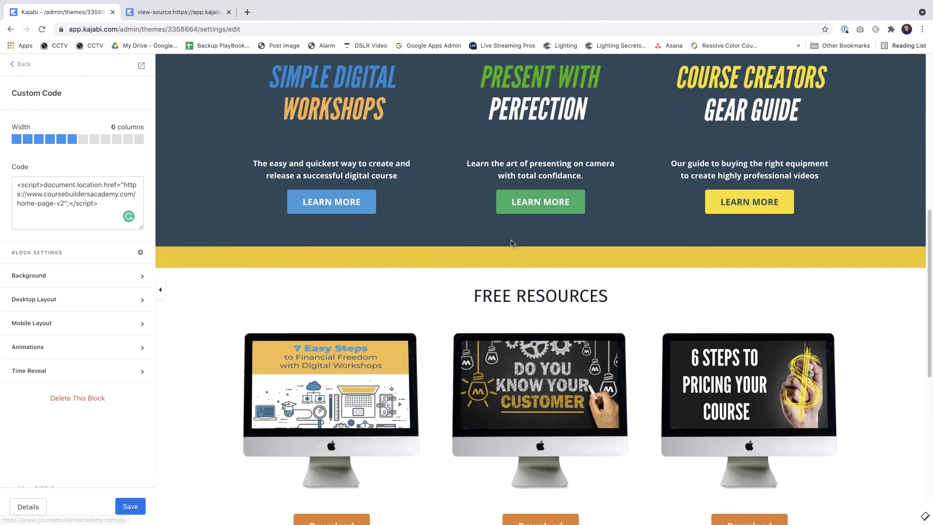
pyautogui.scroll(15, 512, 245)
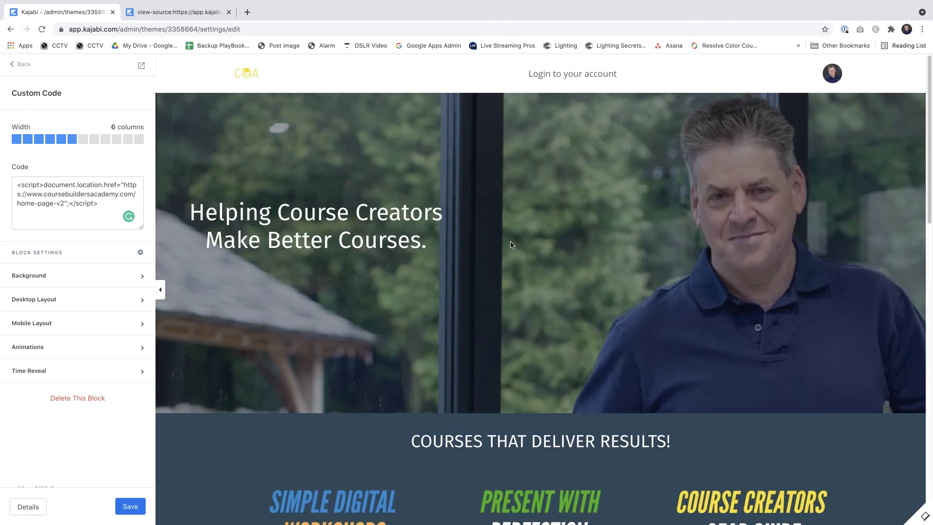
pyautogui.click(141, 68)
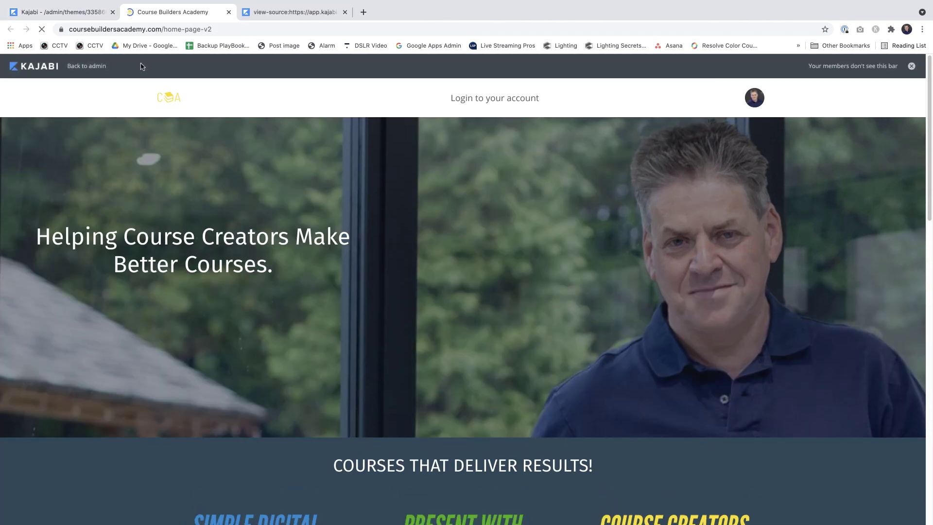